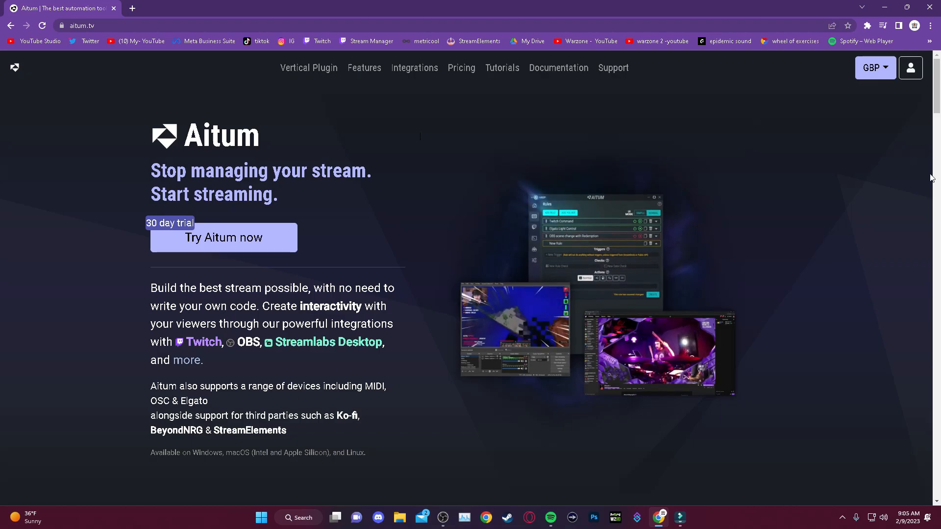
# Look through the Aitum website's home page for the Aitum Vertical plugin for OBS 29+.
pyautogui.press('F11')
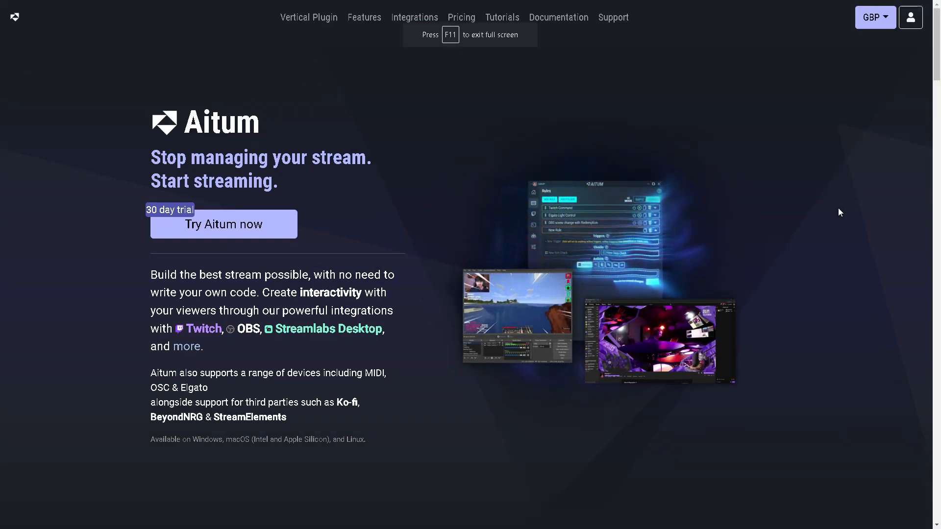
pyautogui.scroll(-7, 743, 189)
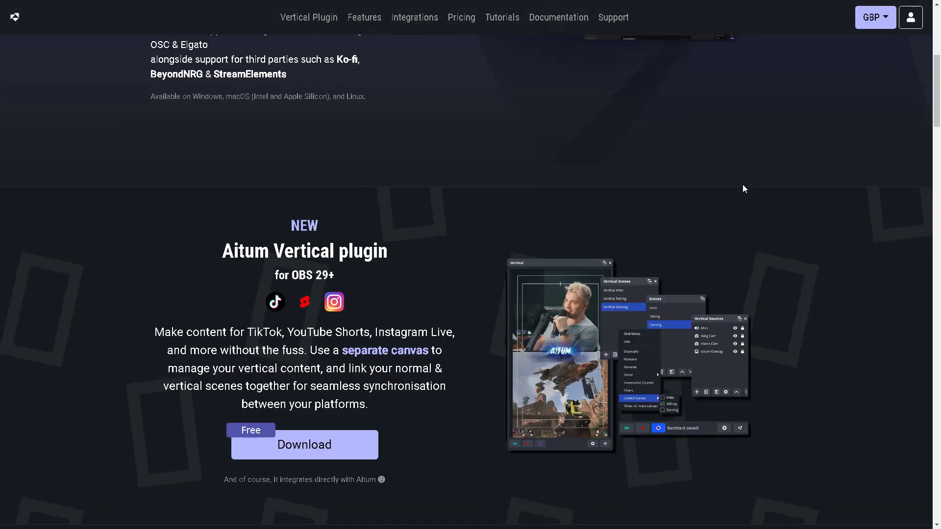
pyautogui.scroll(-3, 743, 190)
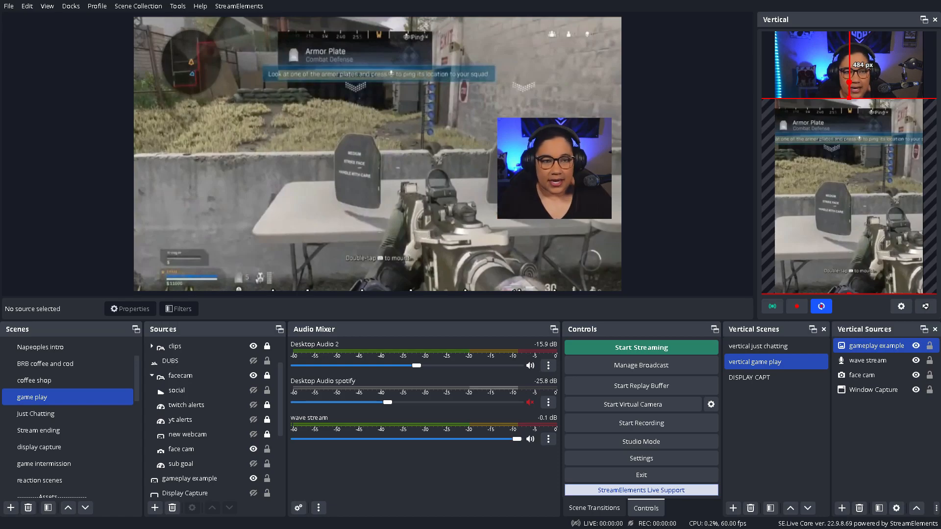
# Check the list of available docks, and create a new vertical scene named "example".
pyautogui.click(72, 7)
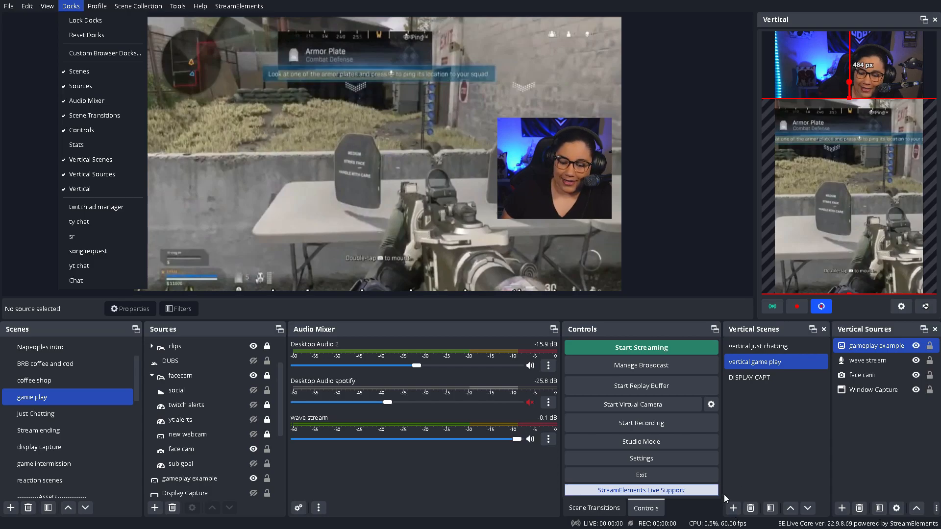
pyautogui.click(734, 510)
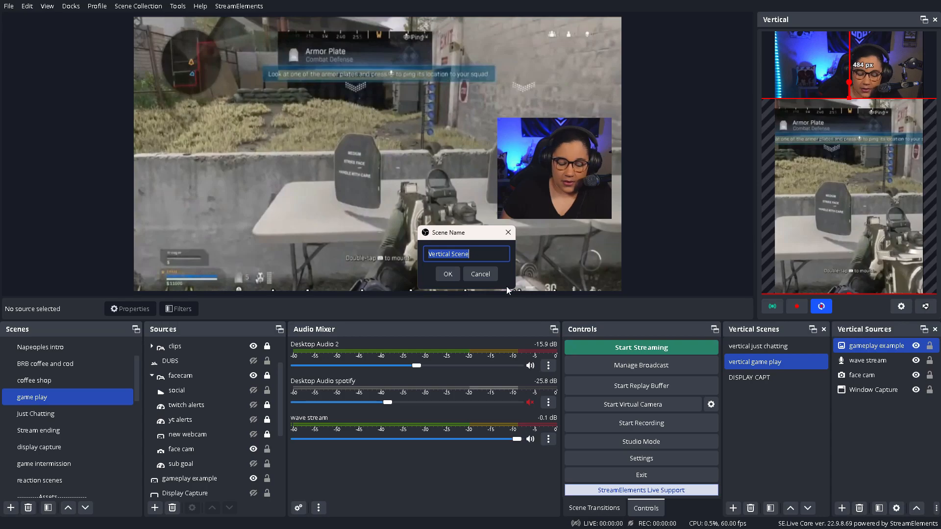
pyautogui.write('exampll')
pyautogui.press('BackSpace')
pyautogui.write('e')
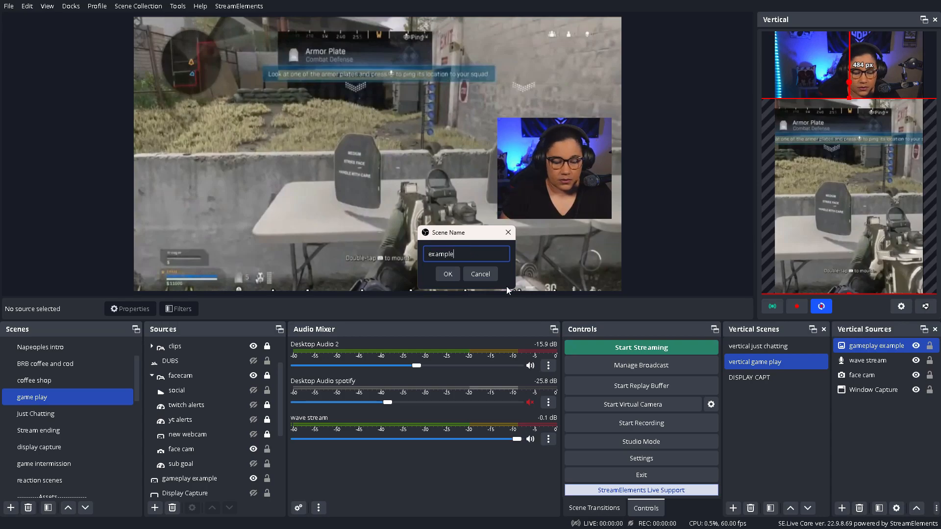
pyautogui.click(451, 280)
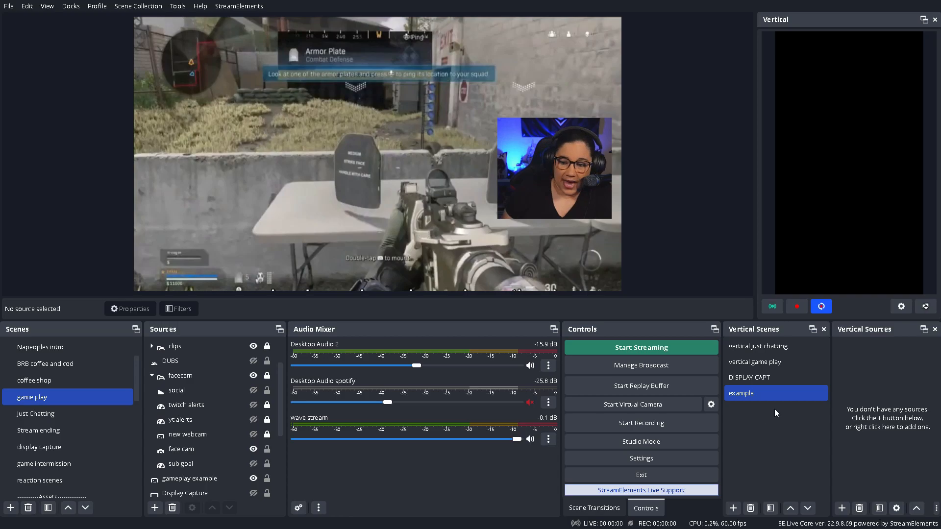
# Add the existing "gameplay example" image source to the example vertical scene.
pyautogui.click(842, 509)
pyautogui.moveTo(866, 358)
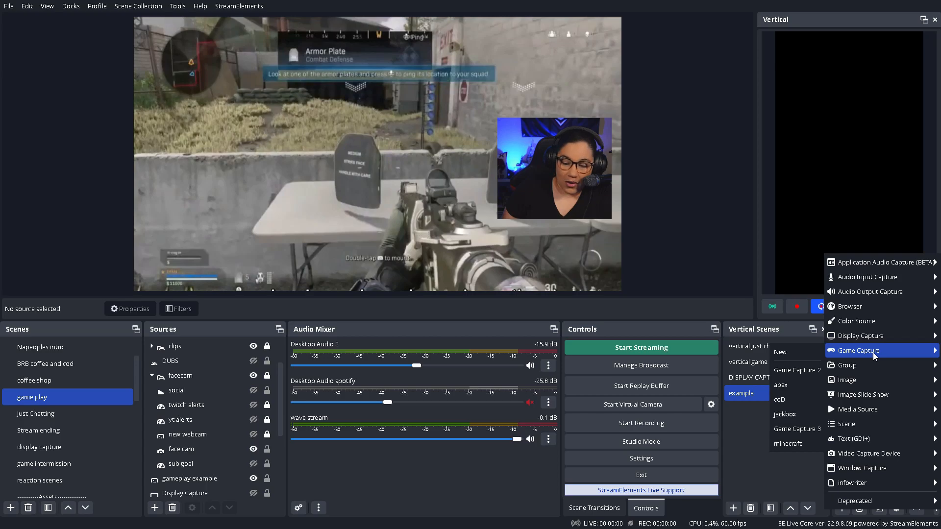
pyautogui.moveTo(870, 379)
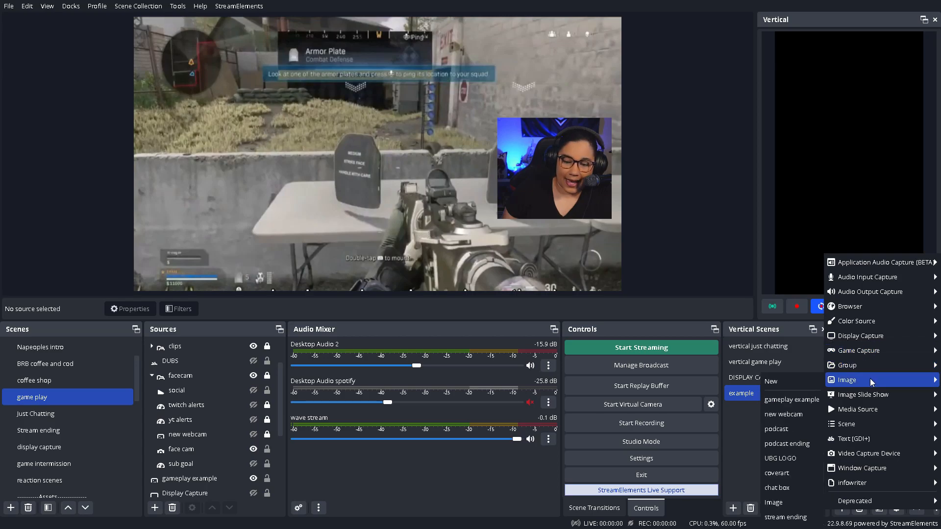
pyautogui.click(814, 402)
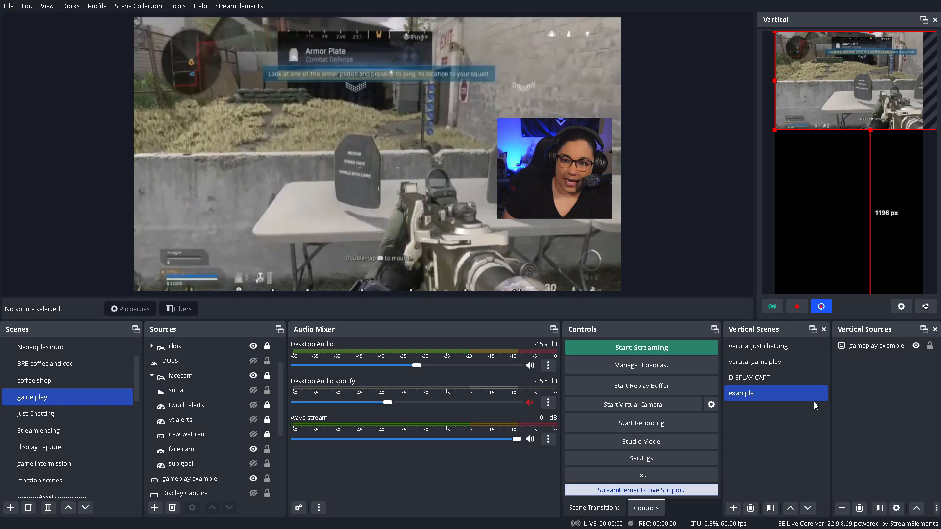
# Enlarge the gameplay example image, centre it horizontally and place it about 491 px below the vertical canvas's upper edge.
pyautogui.moveTo(856, 74); pyautogui.dragTo(860, 219)
pyautogui.moveTo(781, 181); pyautogui.dragTo(635, 80)
pyautogui.moveTo(793, 156); pyautogui.dragTo(860, 167)
pyautogui.rightClick(853, 155)
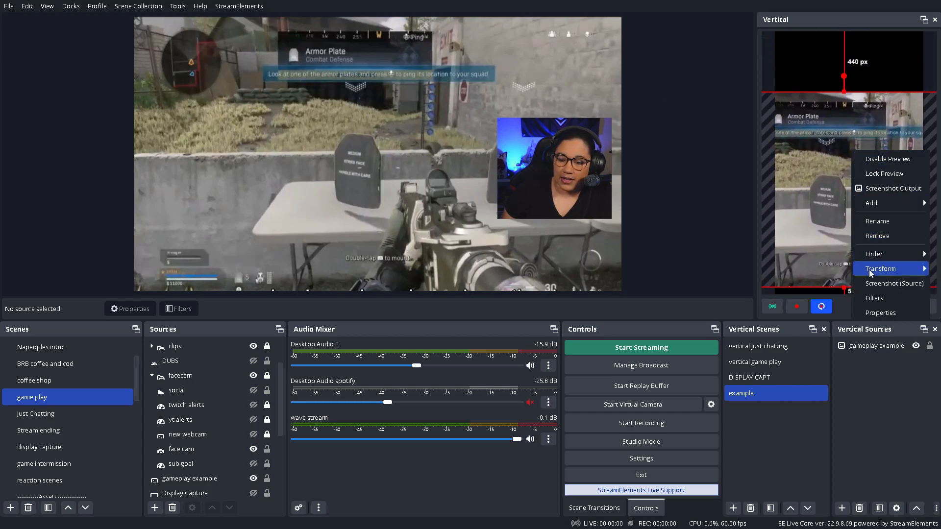
pyautogui.moveTo(874, 273)
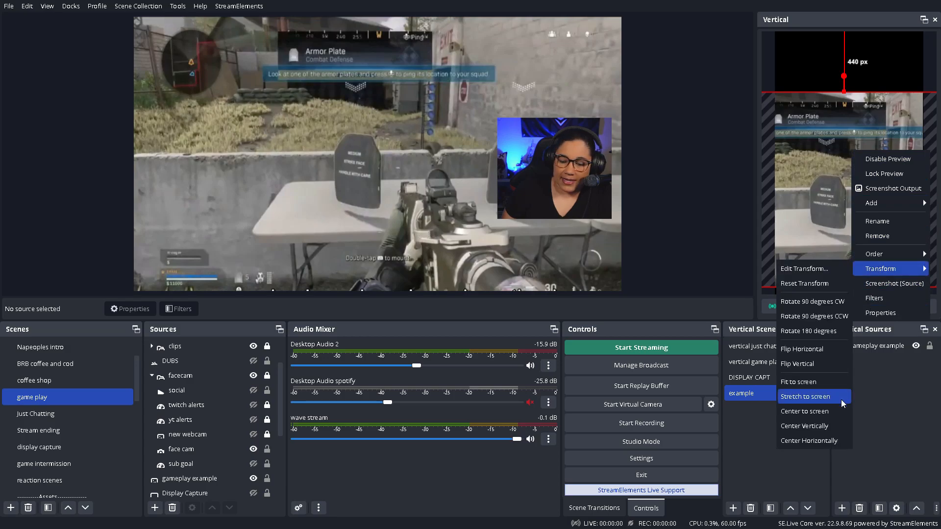
pyautogui.click(824, 439)
pyautogui.moveTo(853, 223); pyautogui.dragTo(856, 229)
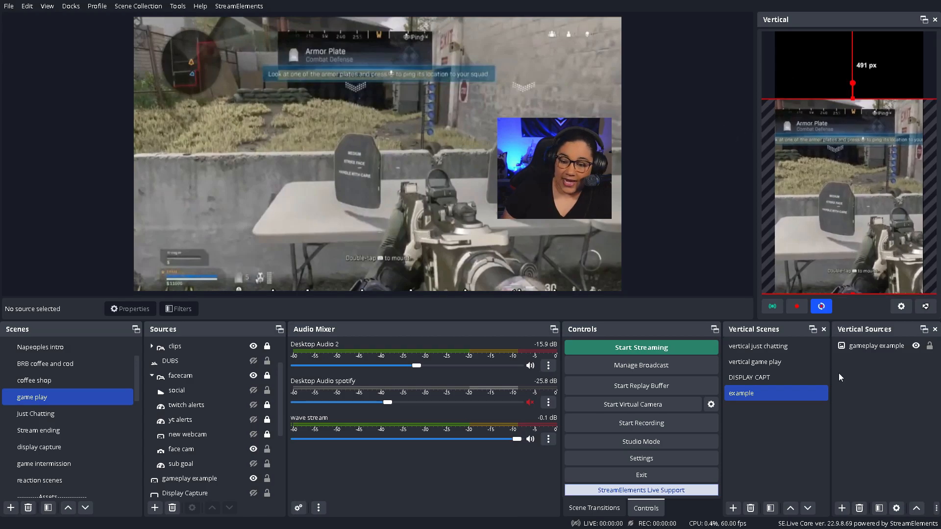
# Add the existing "face cam" video capture device to the example vertical scene.
pyautogui.click(842, 508)
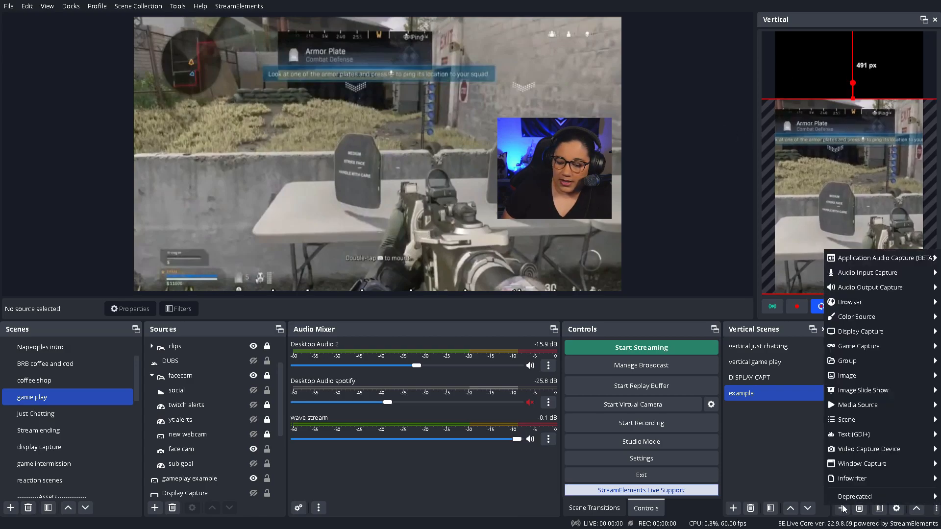
pyautogui.moveTo(871, 453)
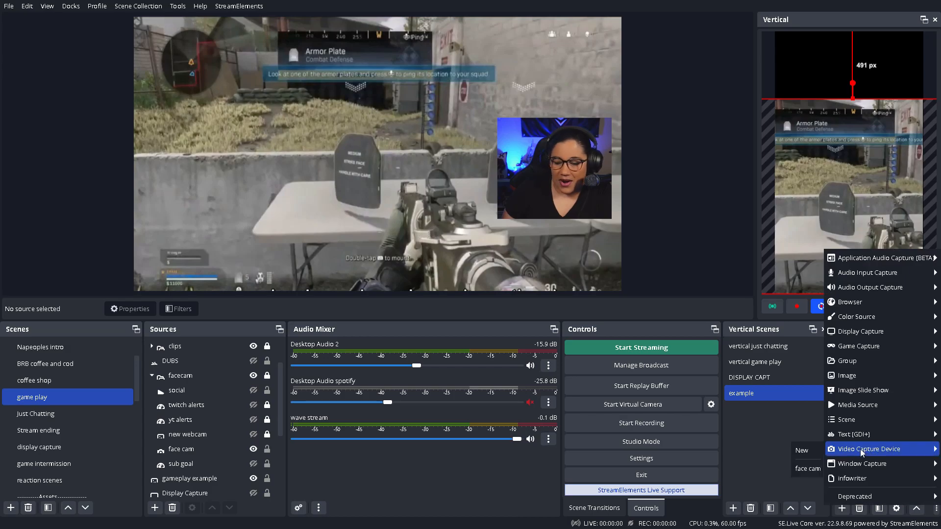
pyautogui.click(808, 468)
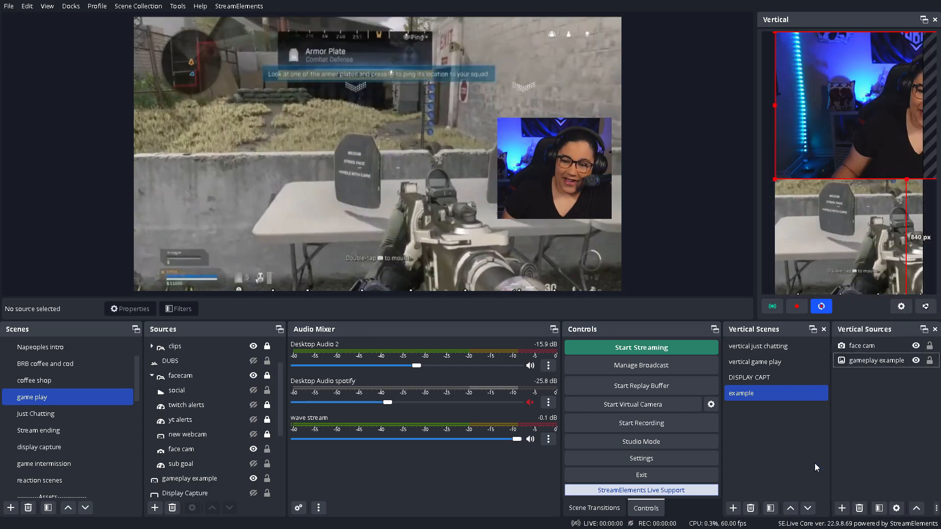
# Resize the face cam to fill the area above the gameplay and order it beneath the gameplay example source.
pyautogui.moveTo(812, 125); pyautogui.dragTo(749, 75)
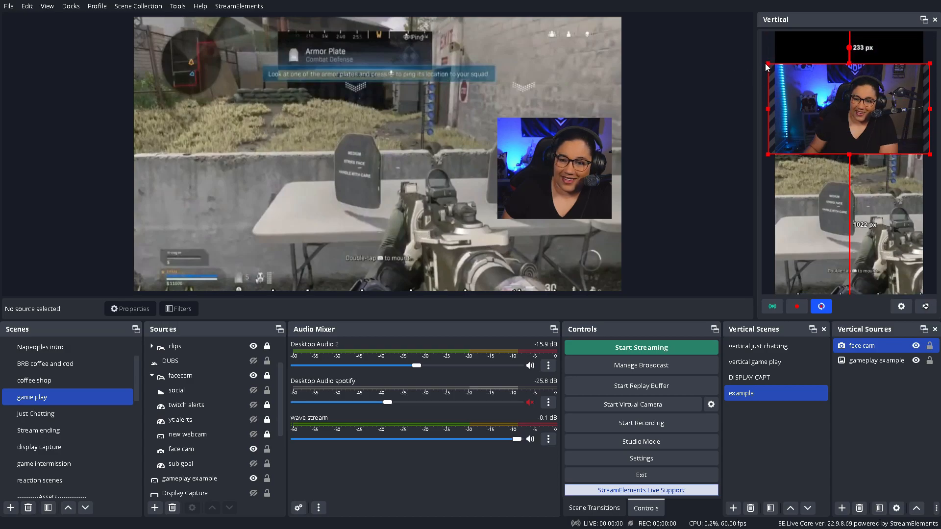
pyautogui.moveTo(767, 63)
pyautogui.mouseDown()
pyautogui.moveTo(809, 87)
pyautogui.moveTo(805, 53)
pyautogui.moveTo(784, 65)
pyautogui.mouseUp()
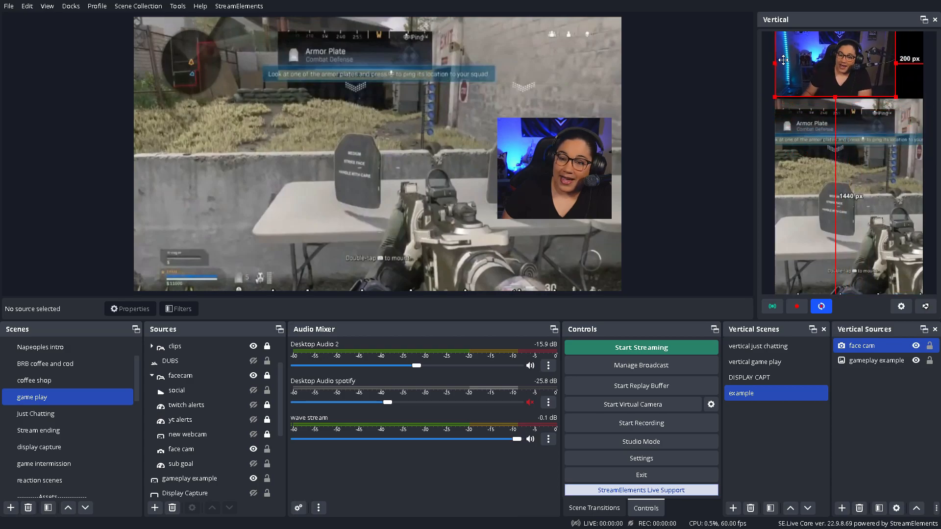
pyautogui.click(898, 97)
pyautogui.click(897, 99)
pyautogui.click(889, 89)
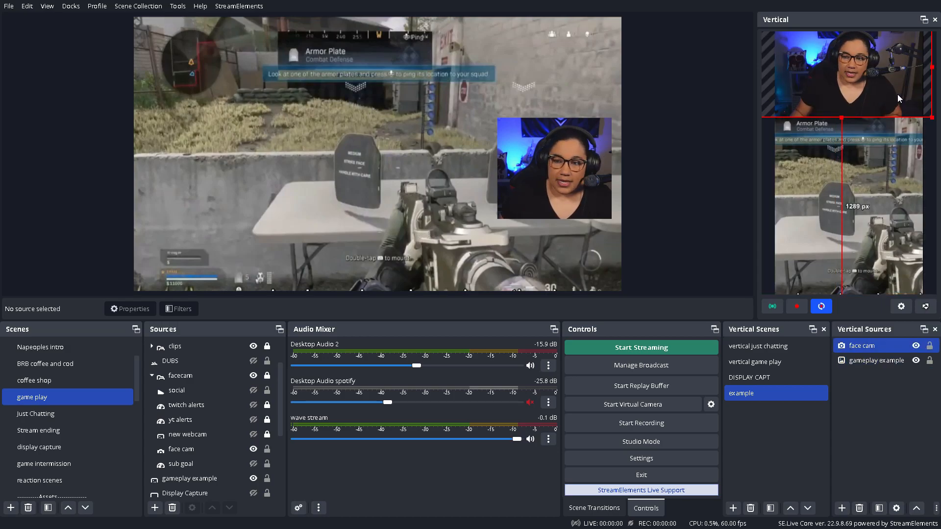
pyautogui.moveTo(898, 95); pyautogui.dragTo(900, 95)
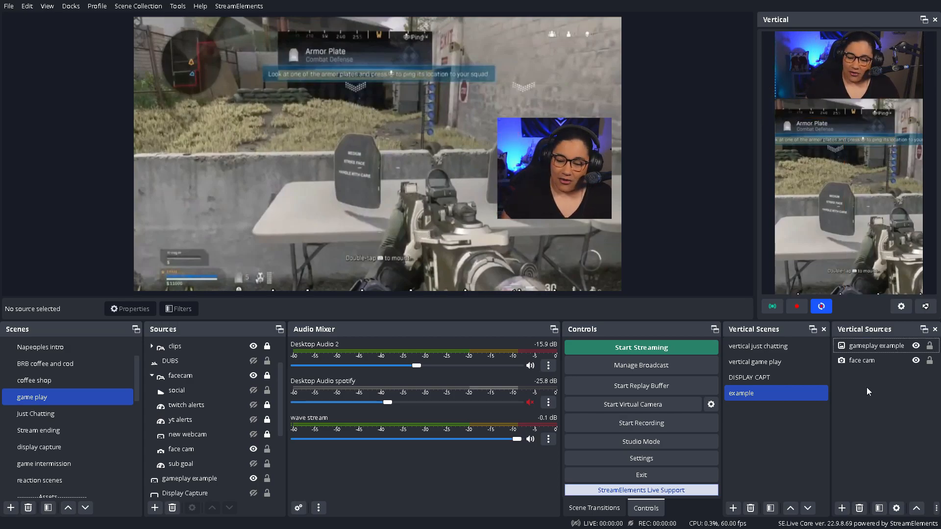
# Add the existing "wave stream" audio source to the example vertical scene.
pyautogui.click(843, 507)
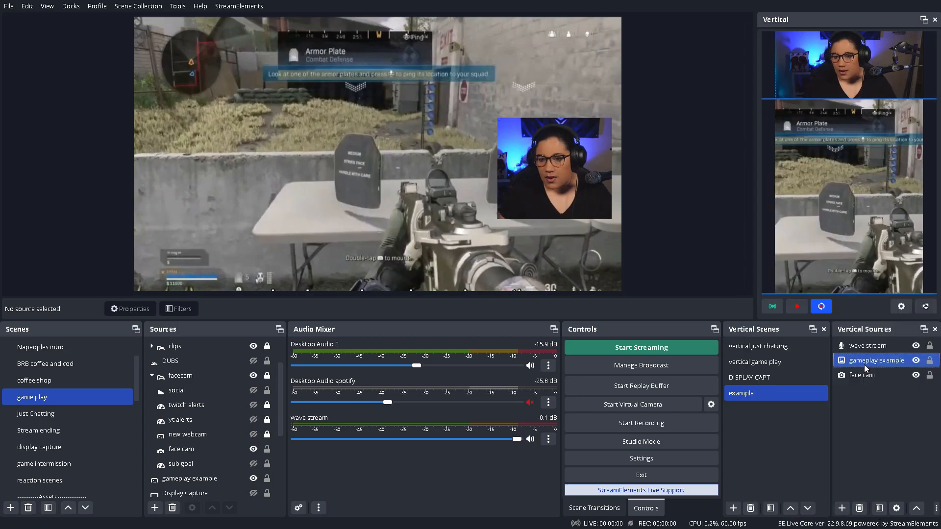
pyautogui.click(878, 468)
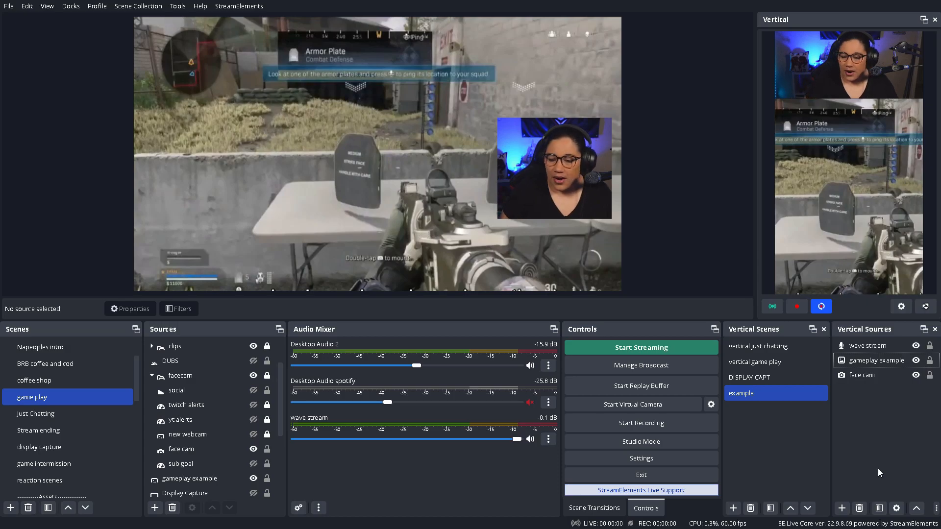
# Review the vertical canvas's general, backtrack, streaming and recording settings.
pyautogui.click(904, 312)
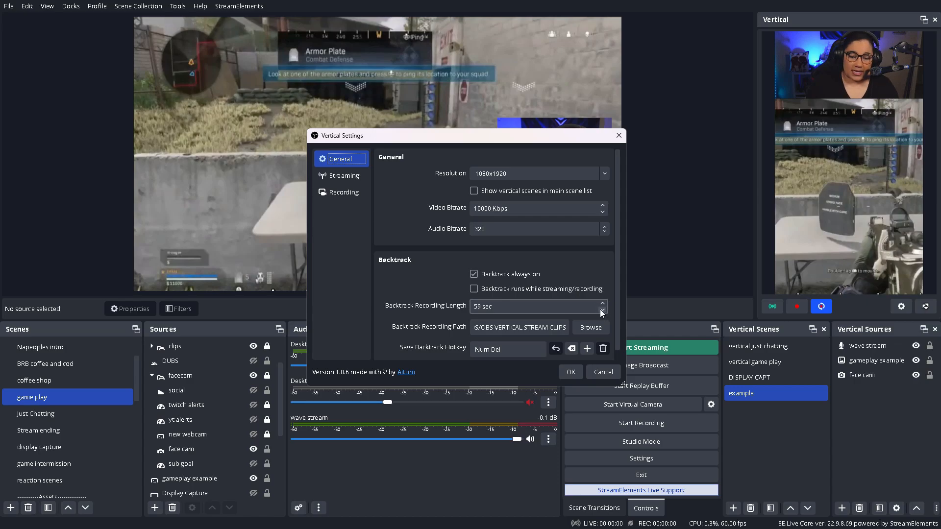
pyautogui.click(585, 308)
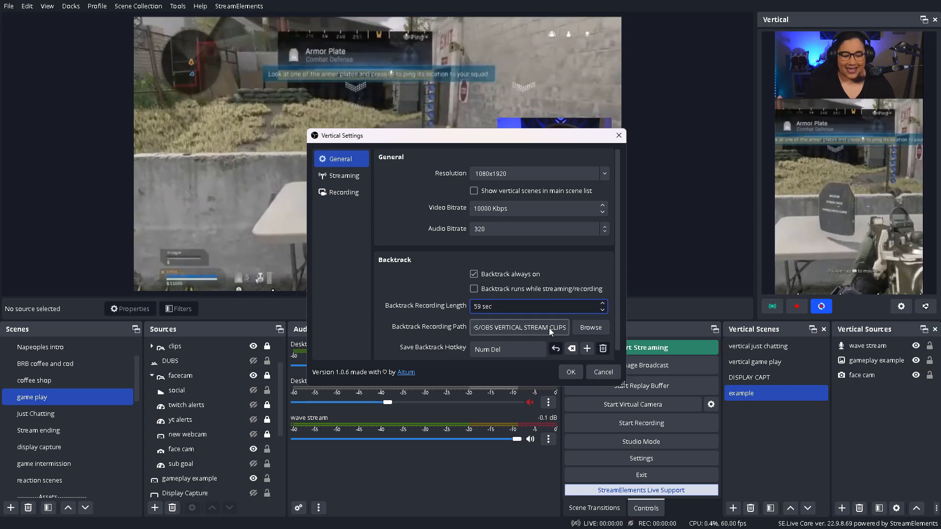
pyautogui.scroll(-1, 549, 328)
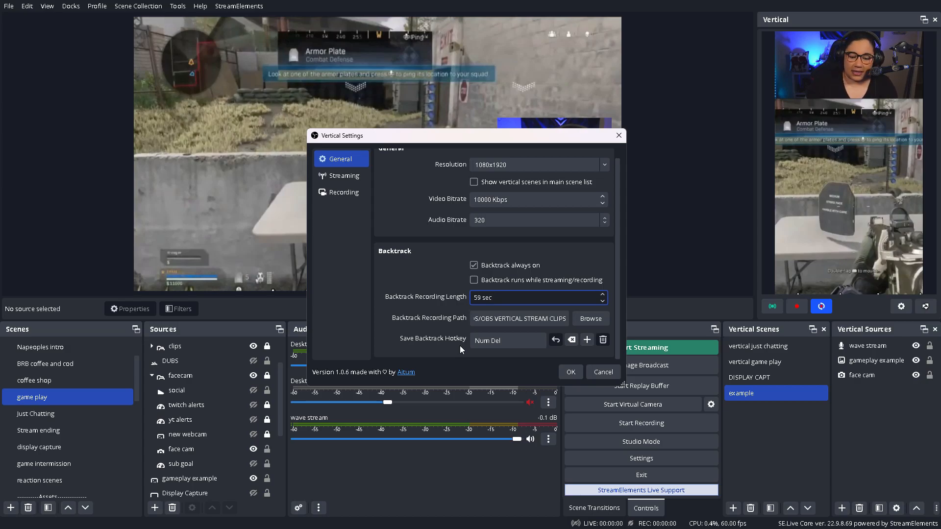
pyautogui.click(367, 179)
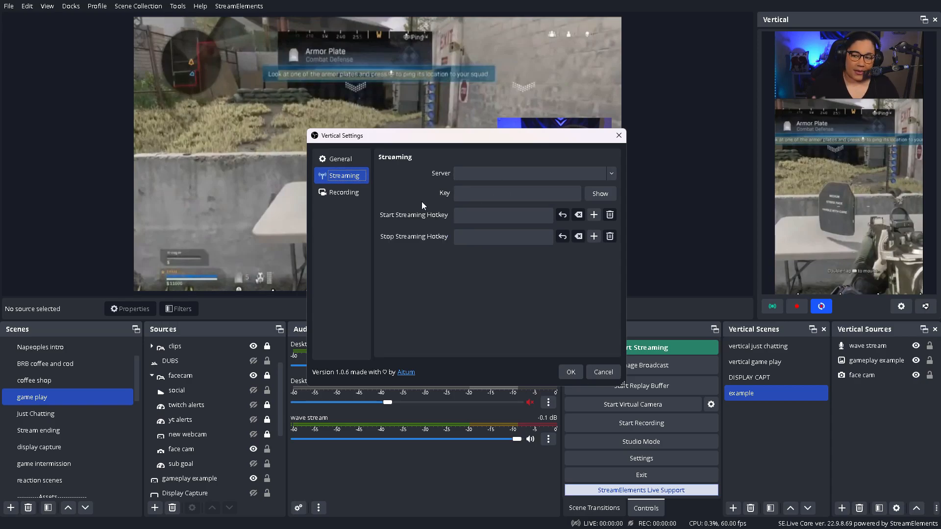
pyautogui.click(363, 195)
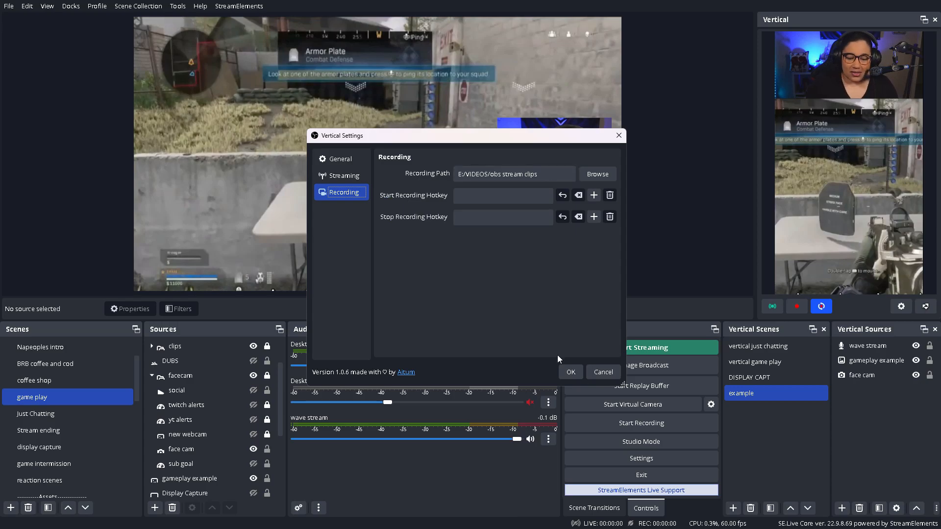
pyautogui.click(569, 373)
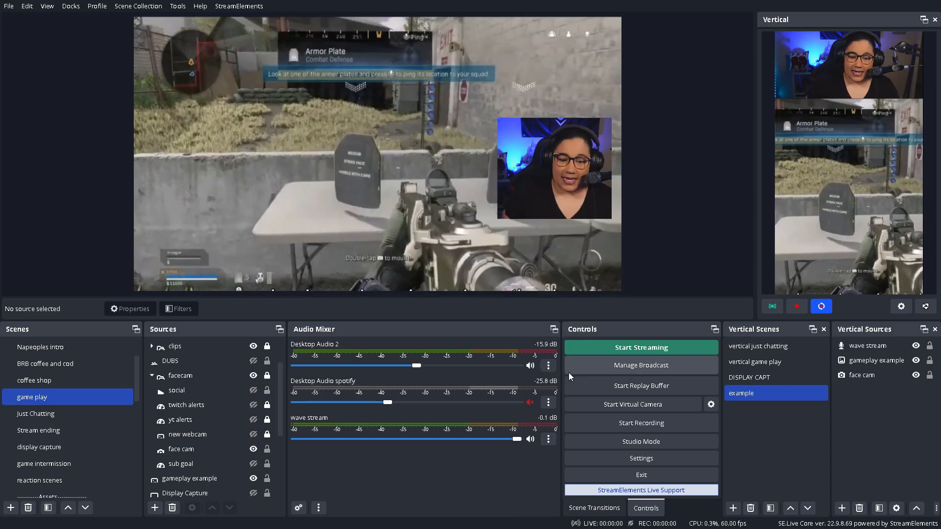
pyautogui.click(874, 145)
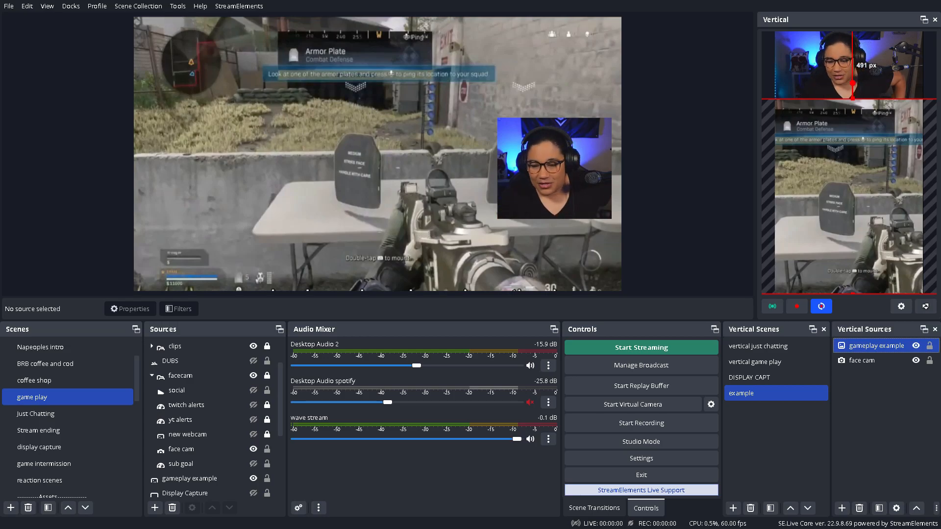
pyautogui.click(781, 311)
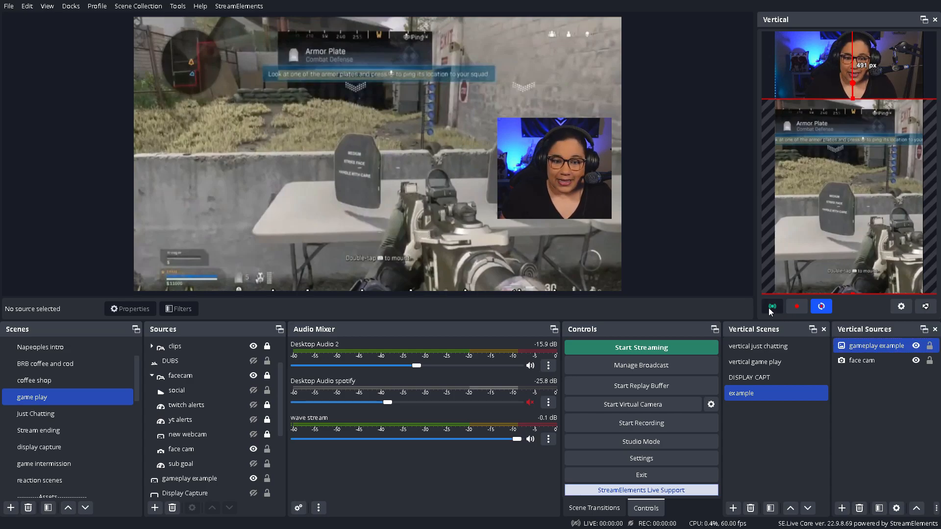
pyautogui.press('Return')
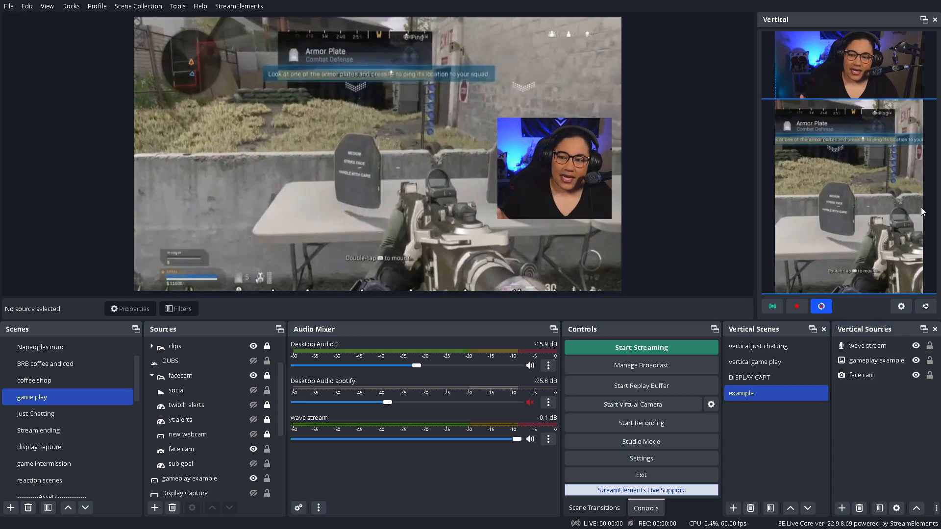
# Select the vertical just chatting scene, and test scene linking by switching the main scene to coffee shop and back to game play.
pyautogui.click(773, 346)
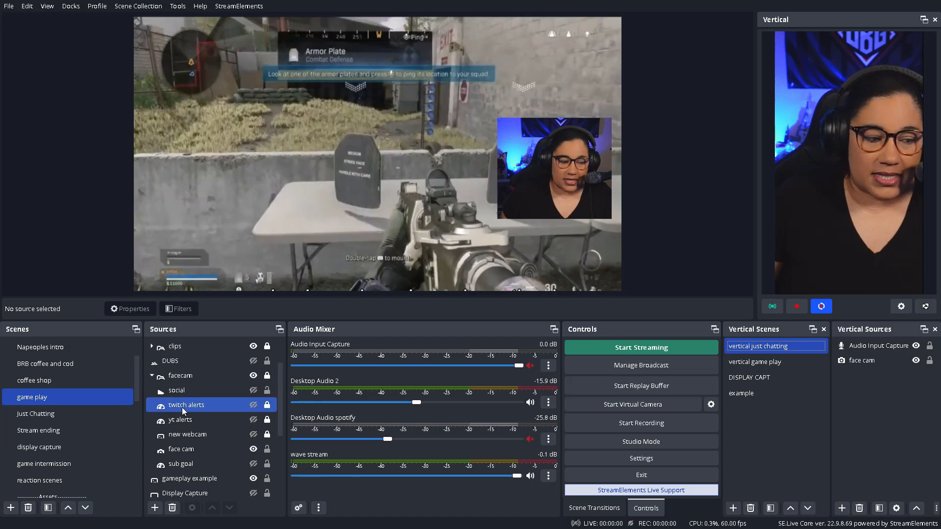
pyautogui.click(37, 381)
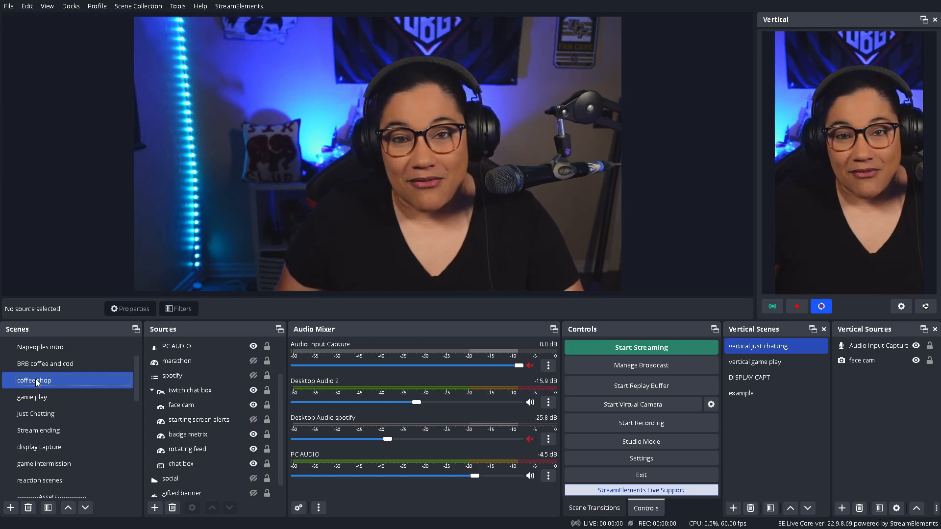
pyautogui.click(32, 398)
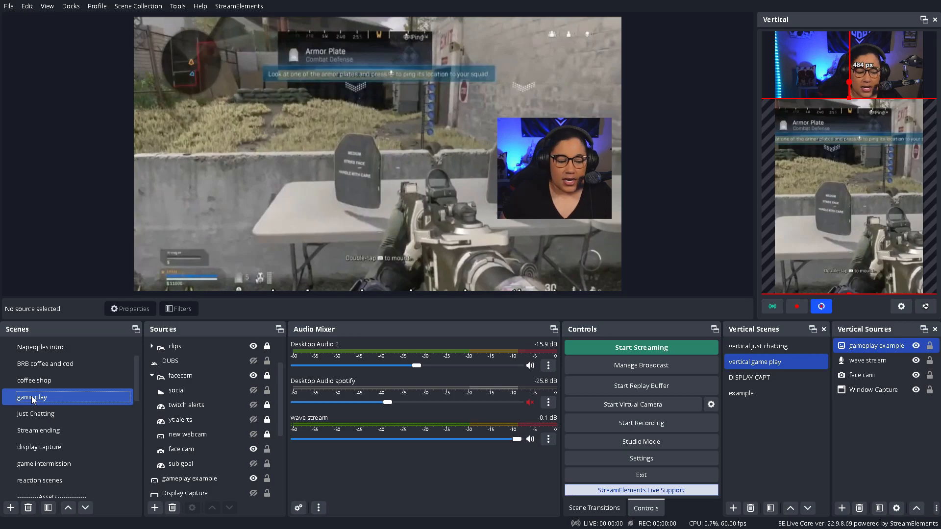
# Check which main scenes are linked to the vertical just chatting scene.
pyautogui.rightClick(740, 348)
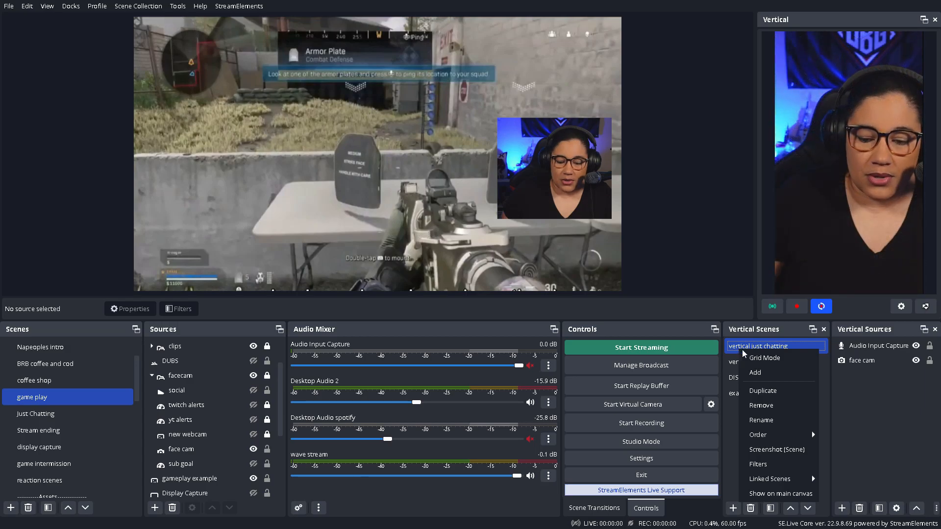
pyautogui.moveTo(752, 484)
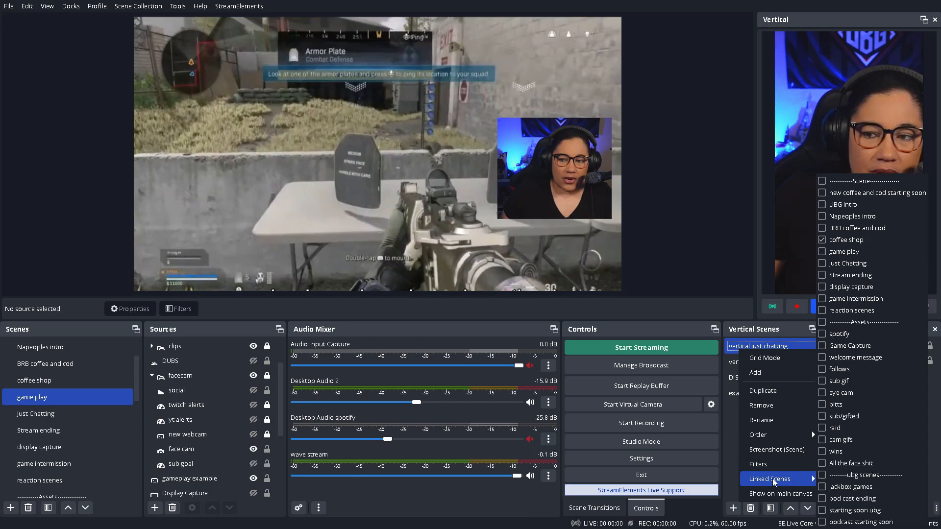
pyautogui.click(684, 229)
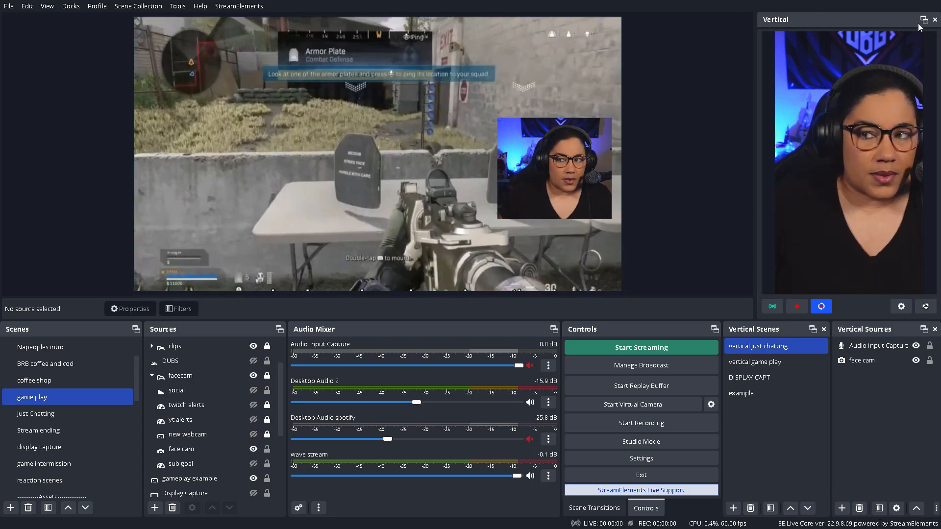
# Close the Vertical preview dock and disable the main canvas preview.
pyautogui.click(935, 20)
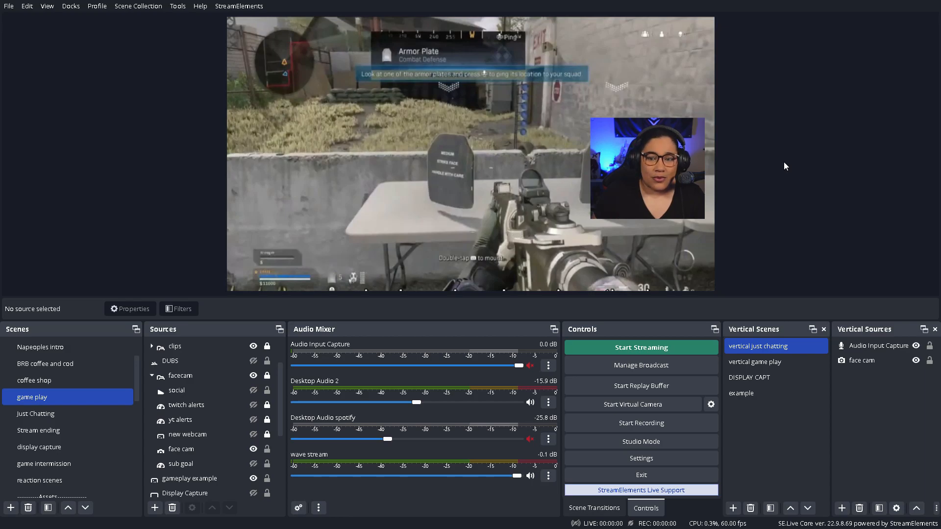
pyautogui.rightClick(778, 134)
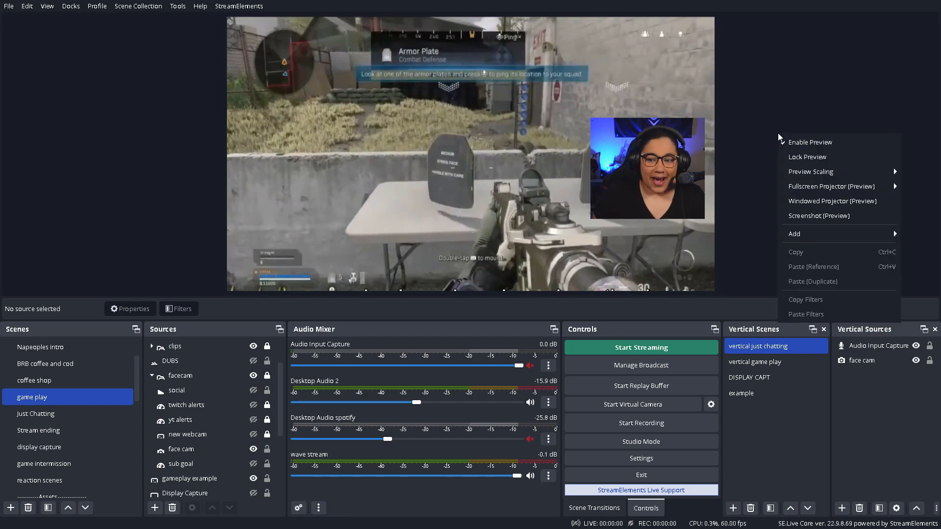
pyautogui.click(809, 143)
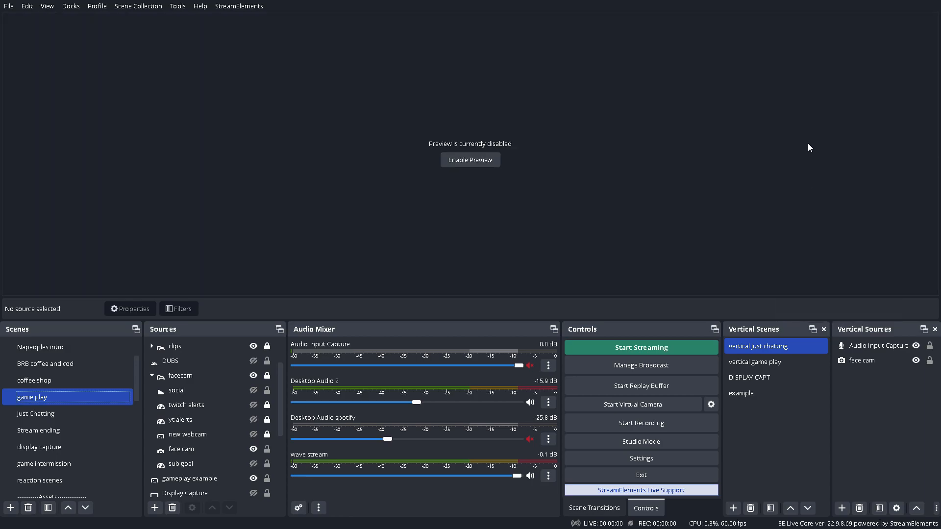